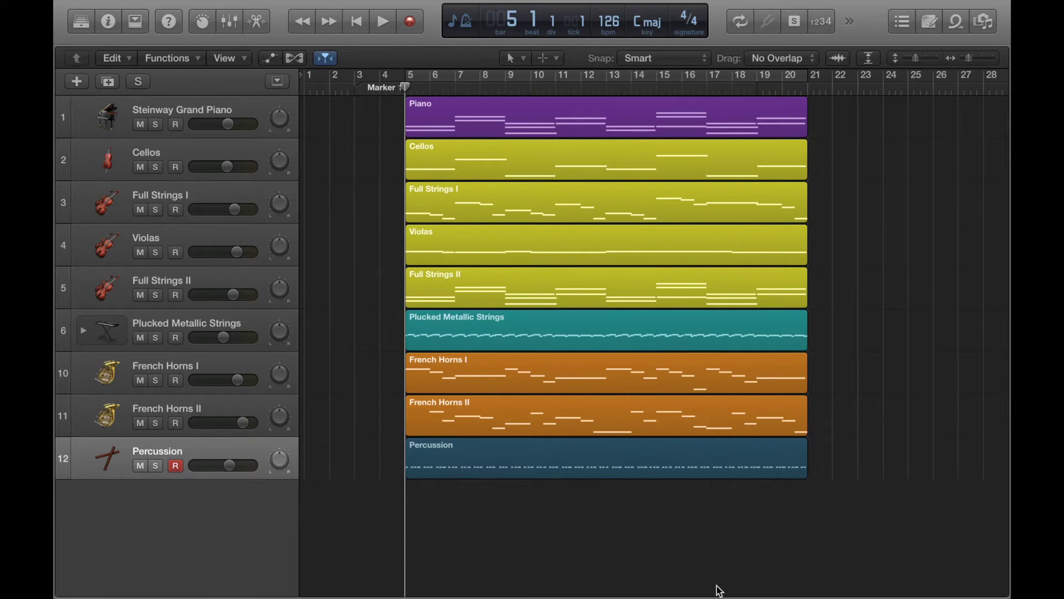
Play the arrangement, stop at bar 21 where it ends, and zoom out to the whole timeline
key("space")
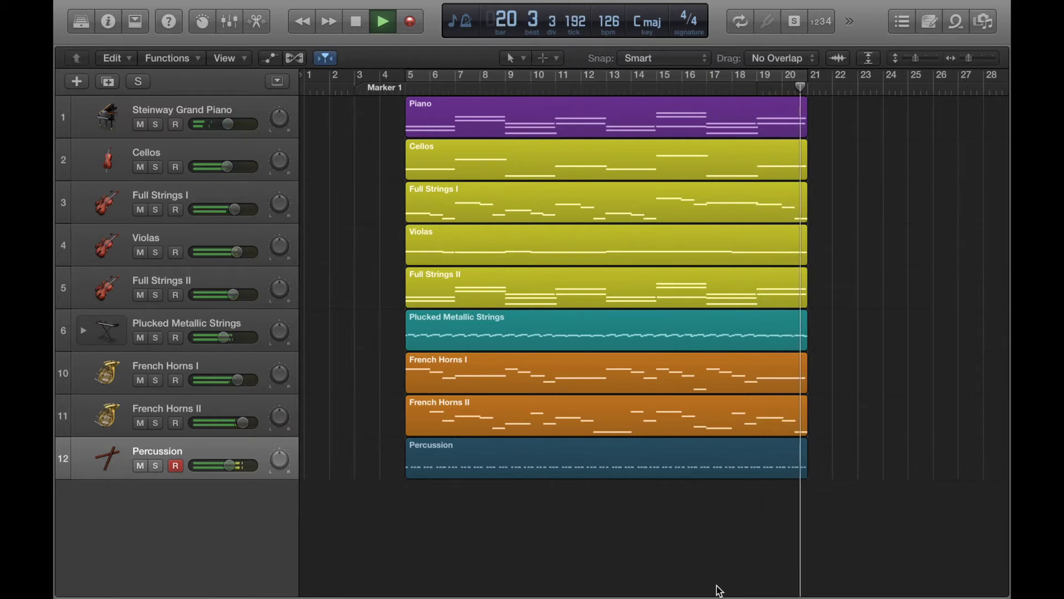
key("space")
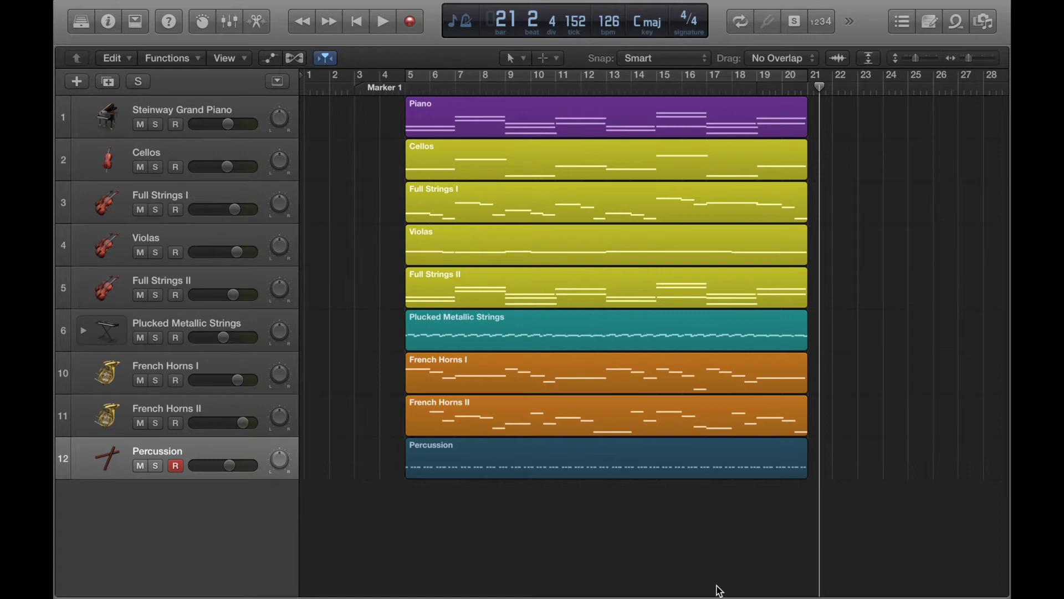
key("super+Left")
key("super+Left")
key("super+Left")
key("super+Left")
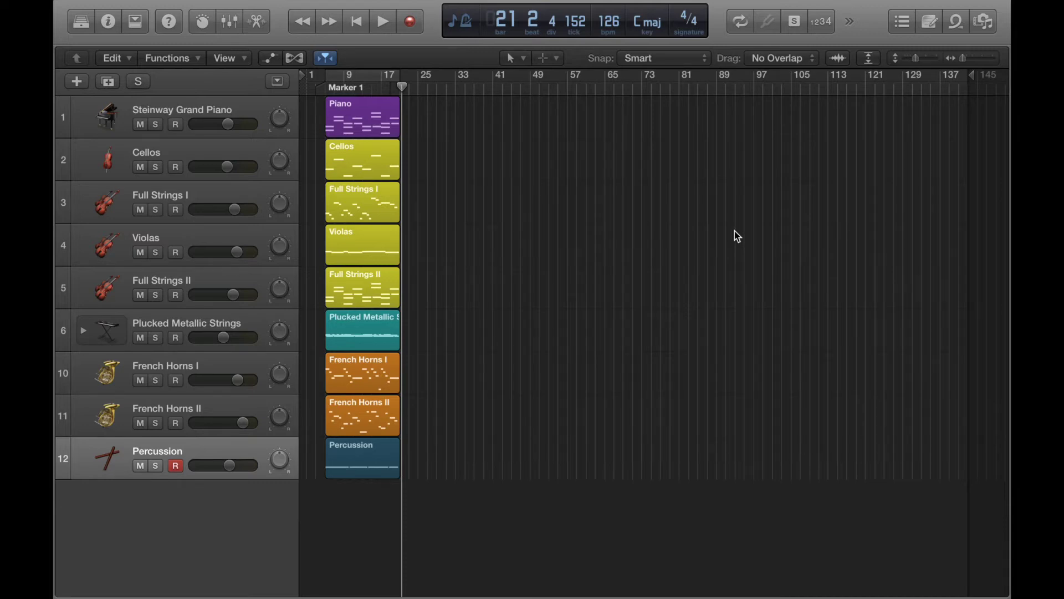
Select the Piano region and solo the Steinway Grand Piano track
left_click(376, 119)
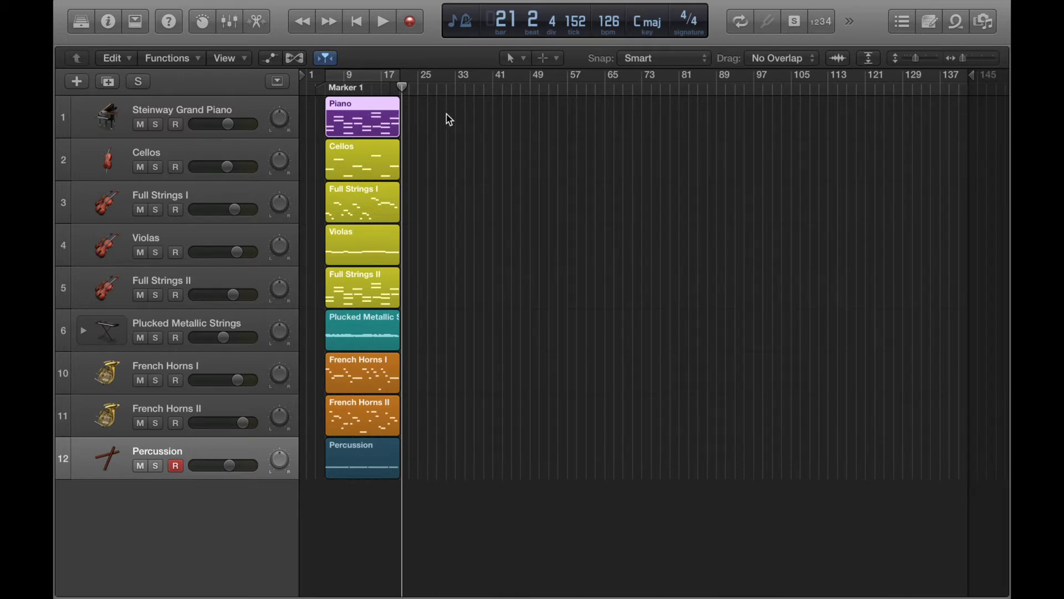
left_click(157, 124)
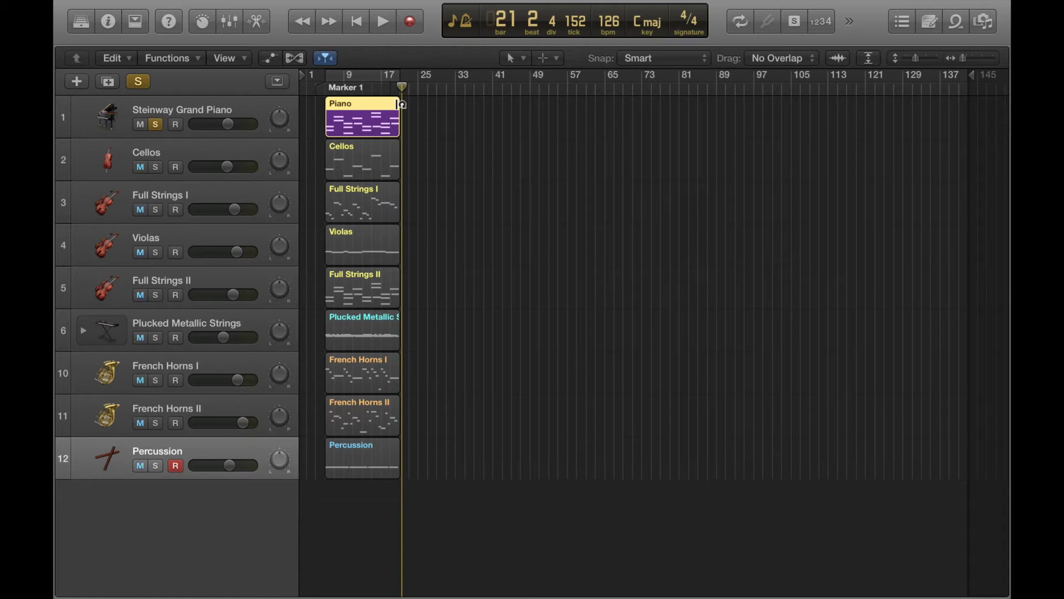
Loop the Piano region seven times out to about bar 113 and set a cycle range from bar 5
left_click_drag(400, 103, 845, 141)
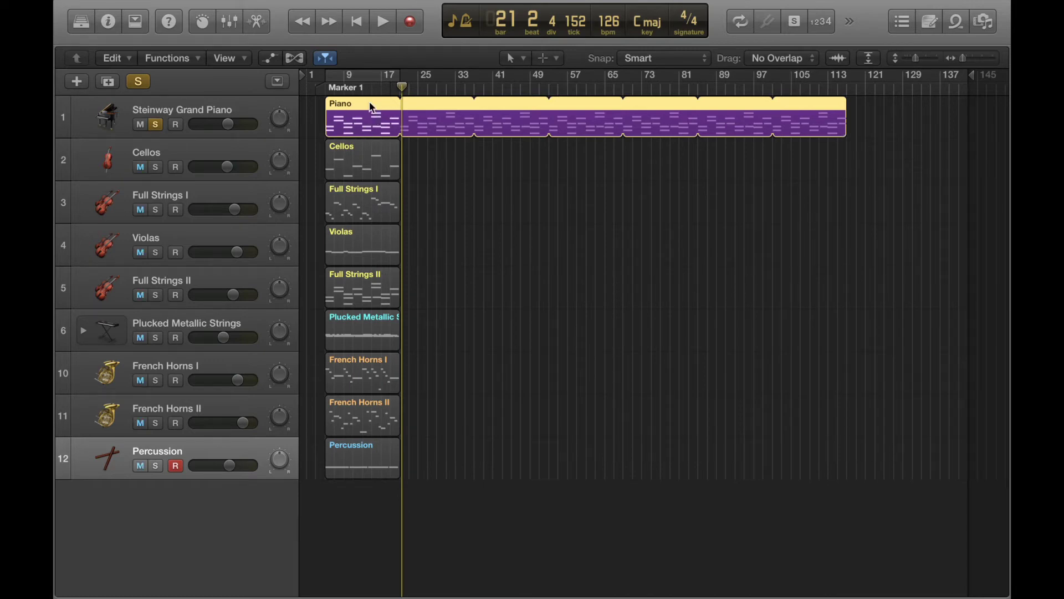
left_click(339, 92)
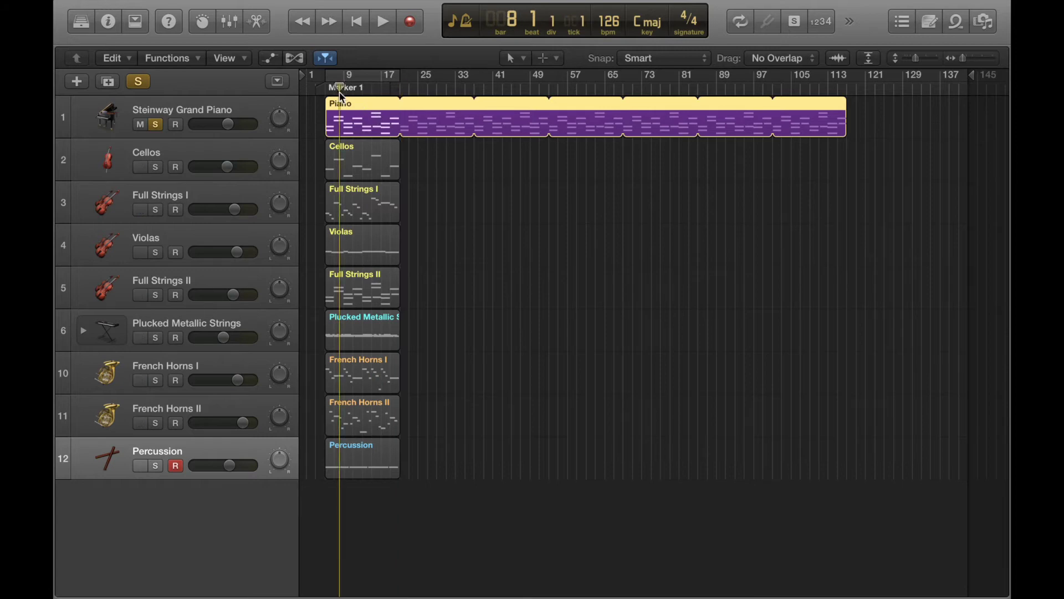
key("super+Right")
key("super+Right")
key("super+Right")
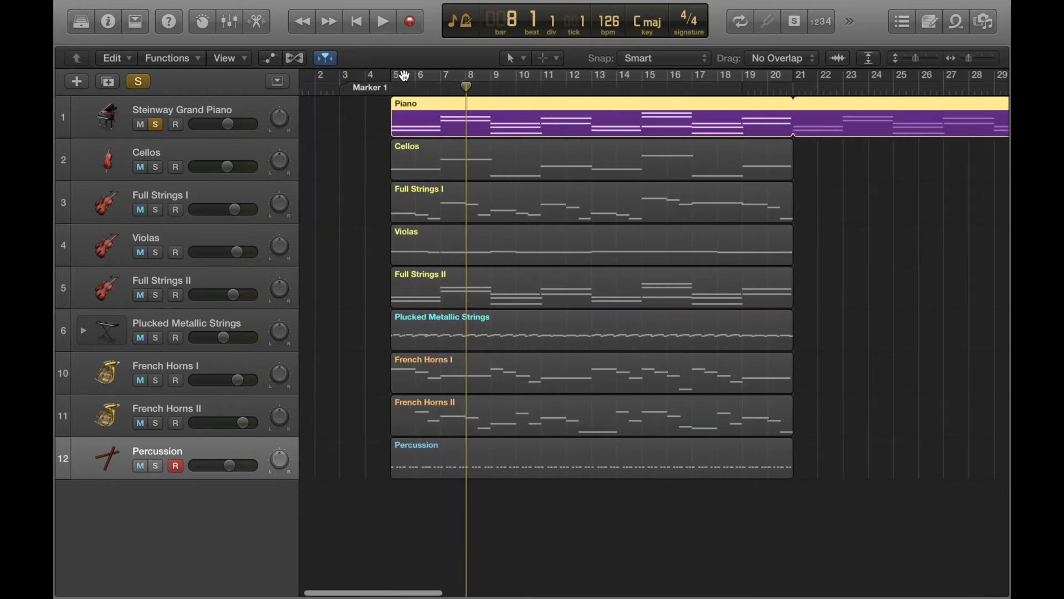
left_click_drag(395, 77, 789, 83)
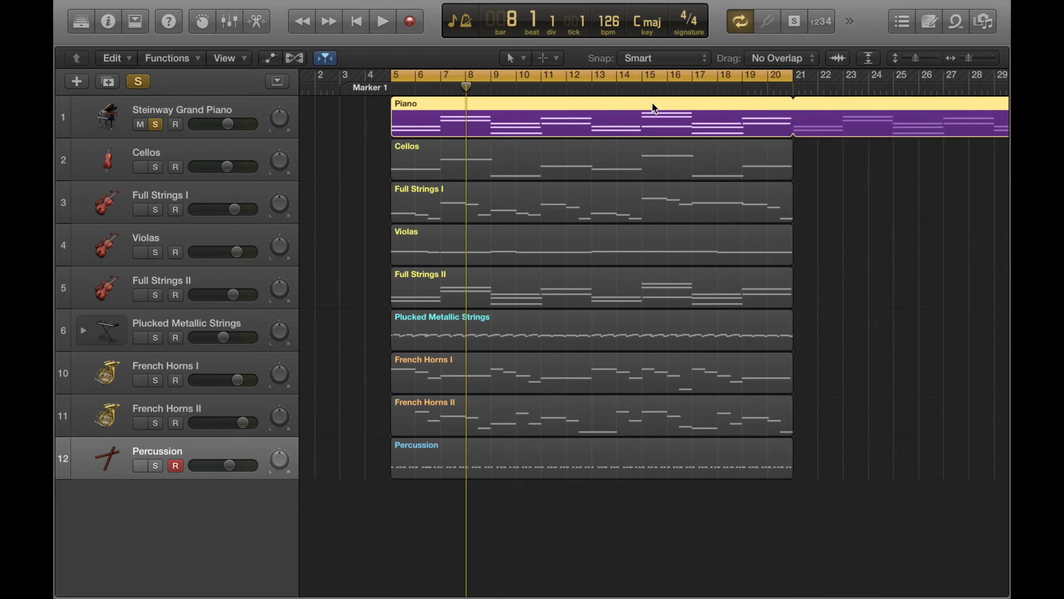
key("super+Left")
key("super+Left")
key("super+Left")
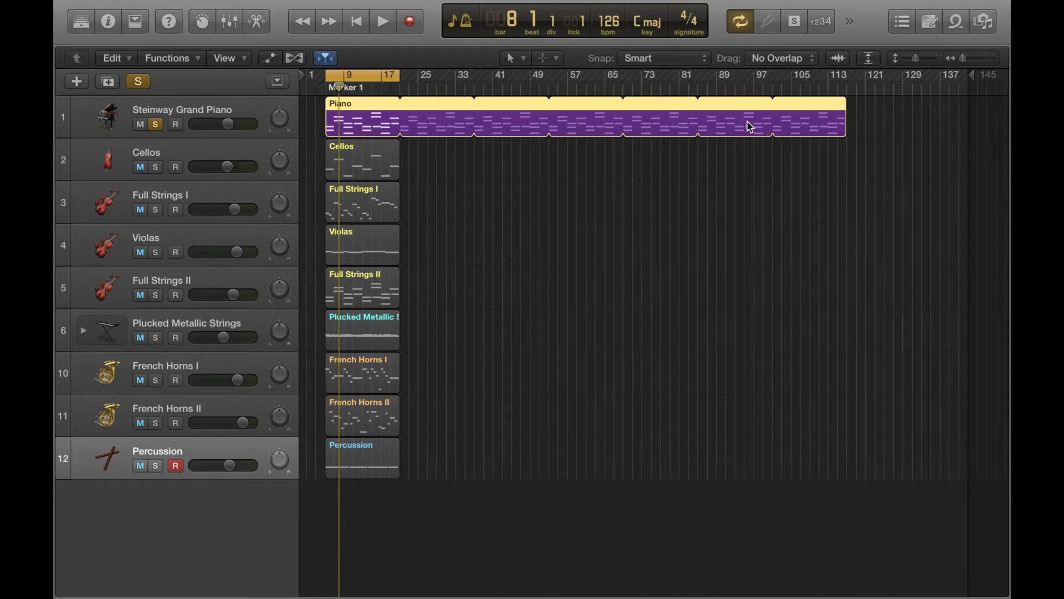
left_click(730, 185)
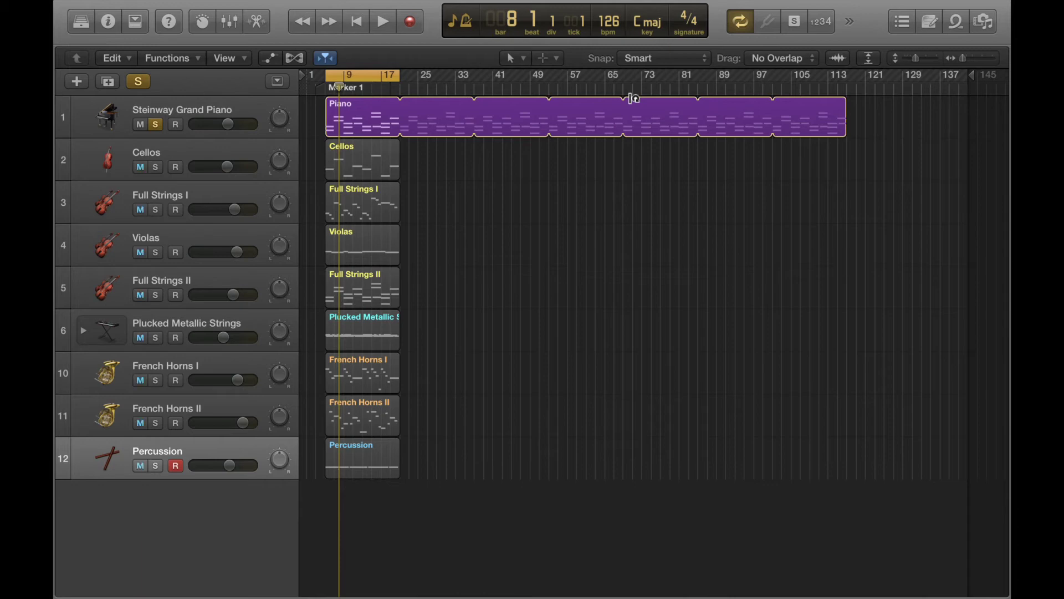
Turn off the cycle range and clear the solo so all nine tracks play
left_click(369, 74)
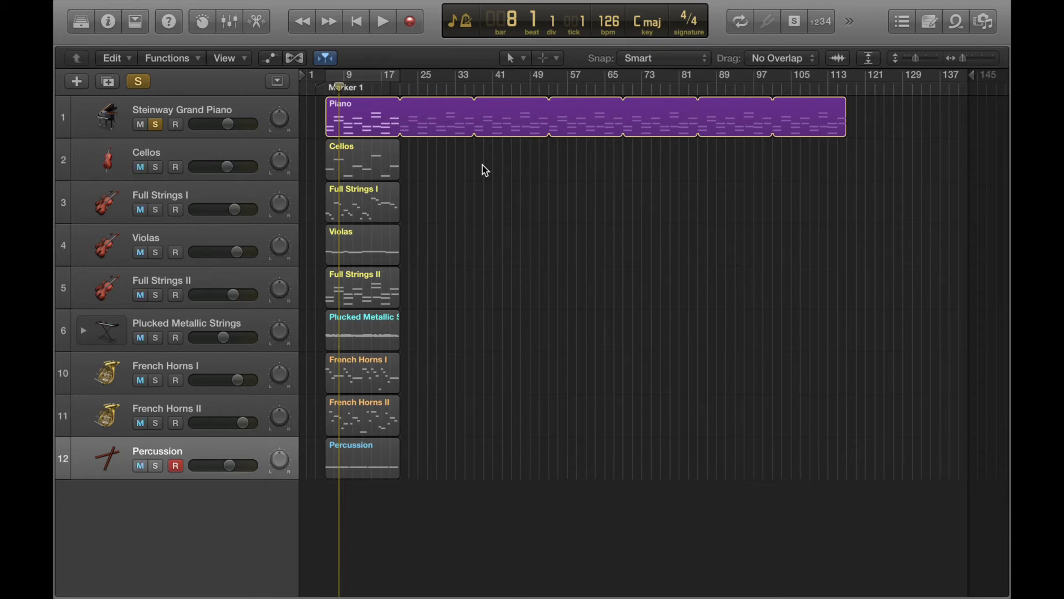
left_click(138, 81)
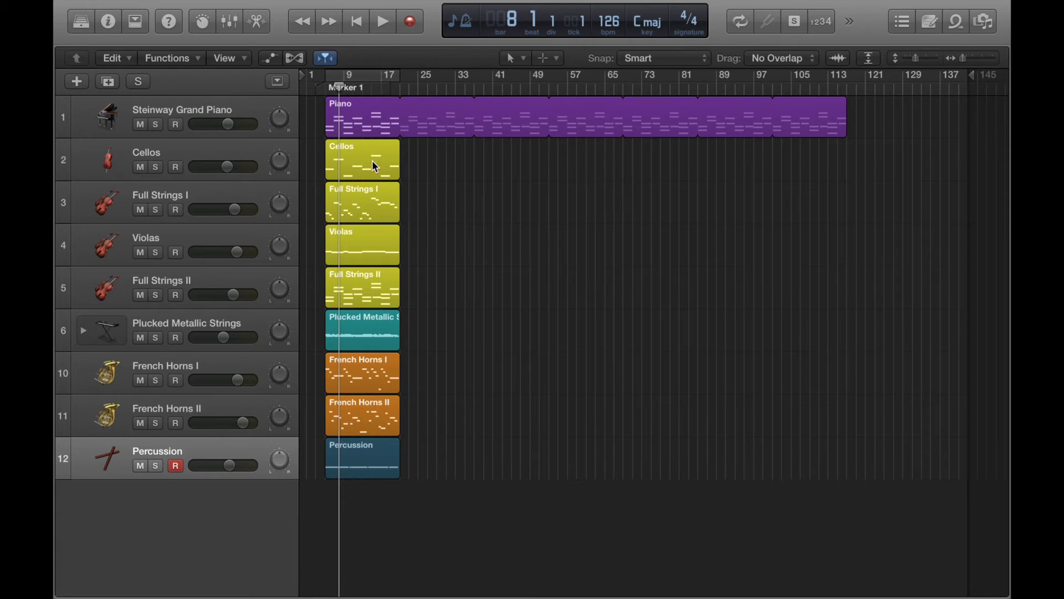
Move the Cellos region from bar 5 to start at bar 21, spanning bars 21 to 37
left_click_drag(372, 161, 447, 157)
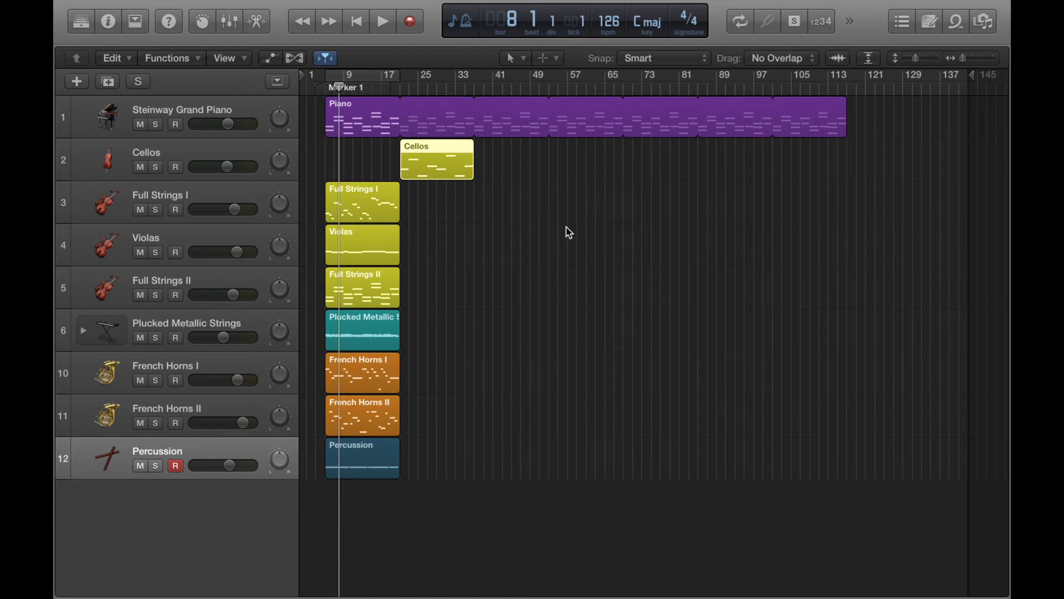
key("super+Right")
key("super+Right")
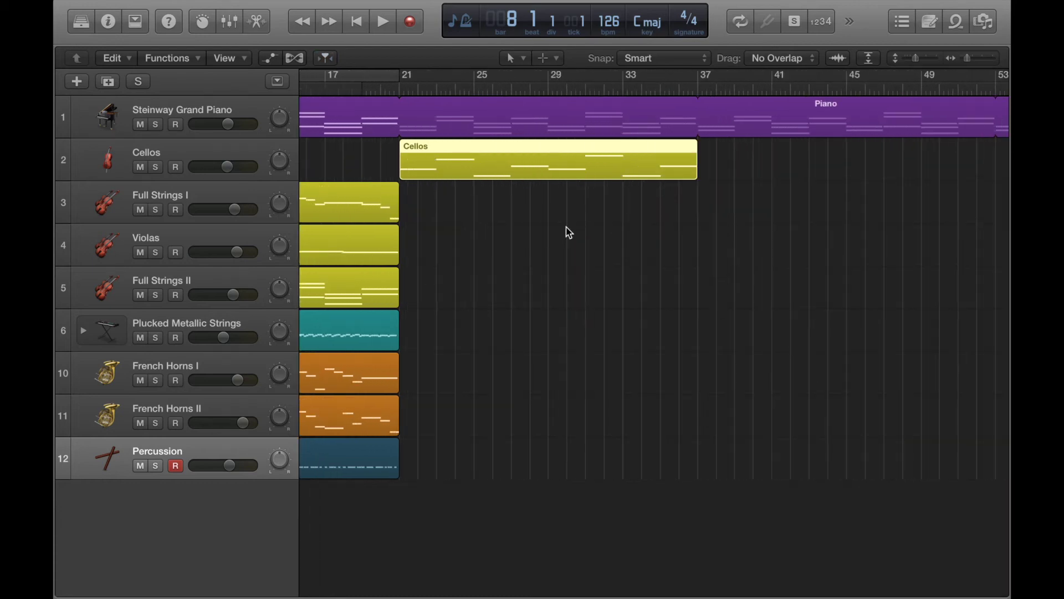
right_click(436, 164)
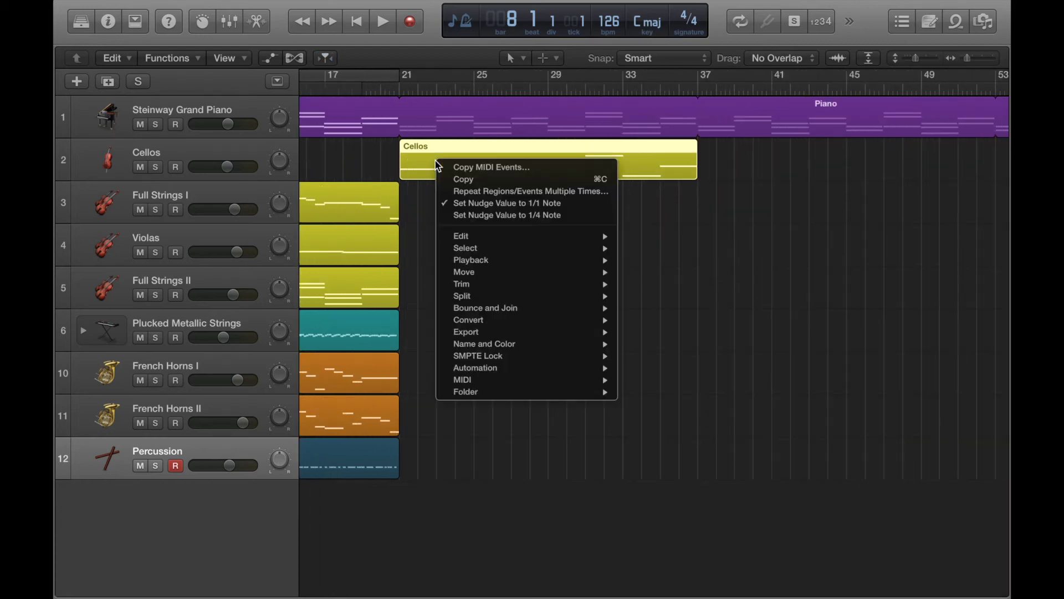
mouse_move(536, 277)
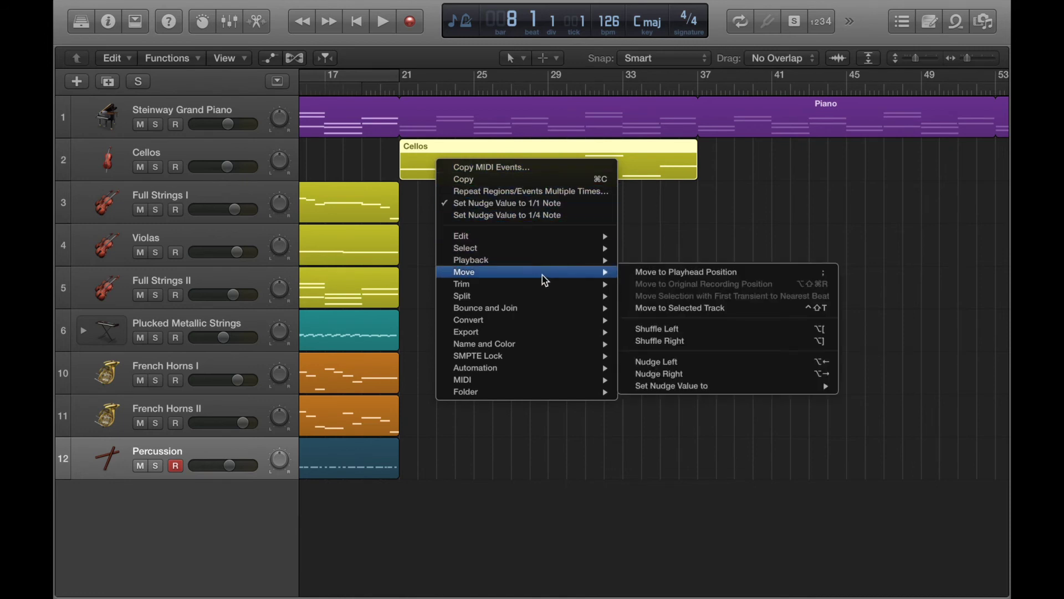
mouse_move(726, 387)
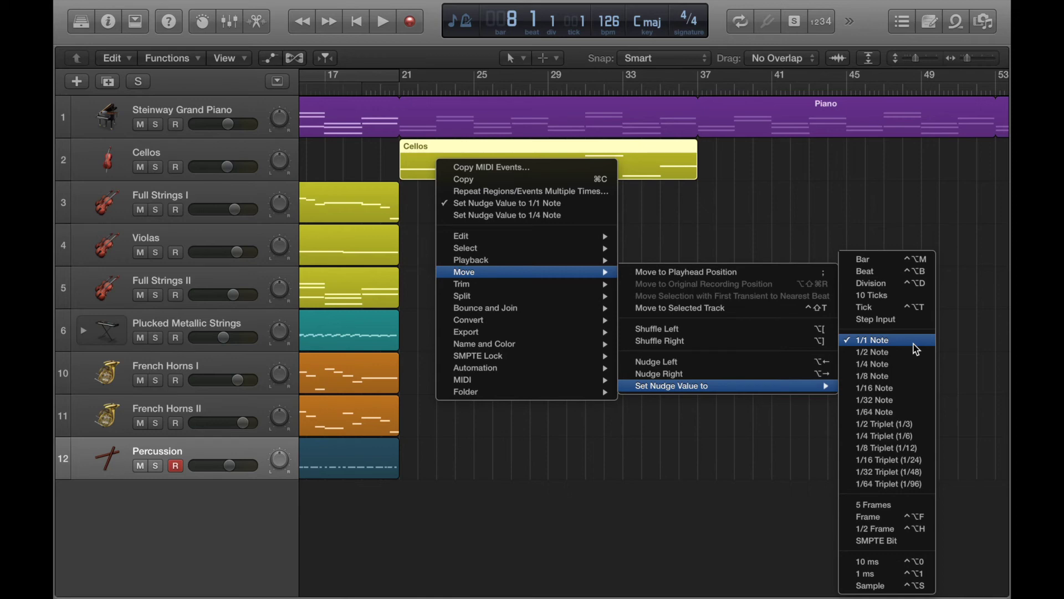
left_click(846, 199)
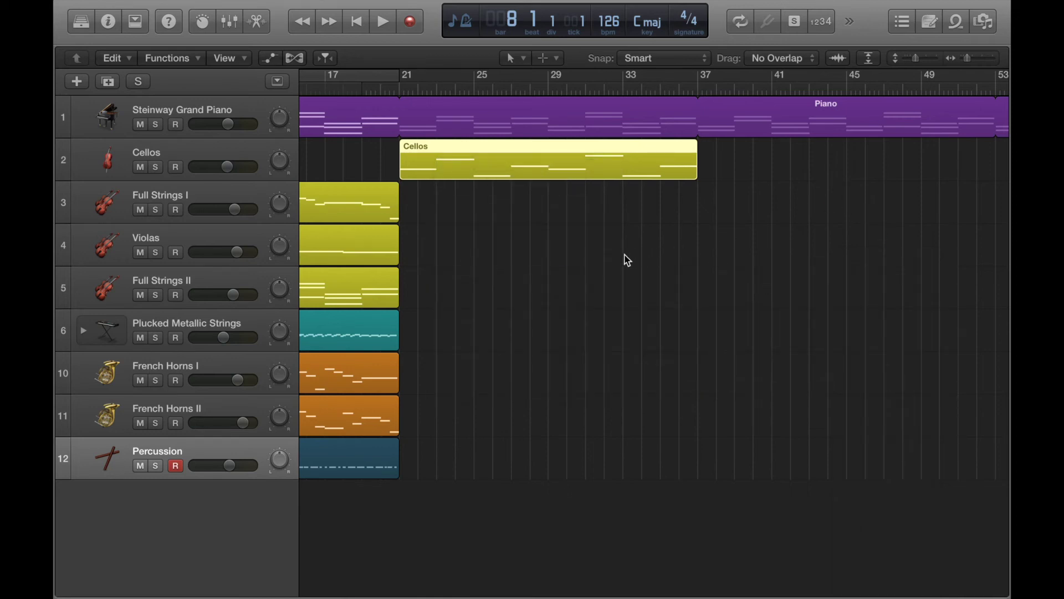
key("super+Right")
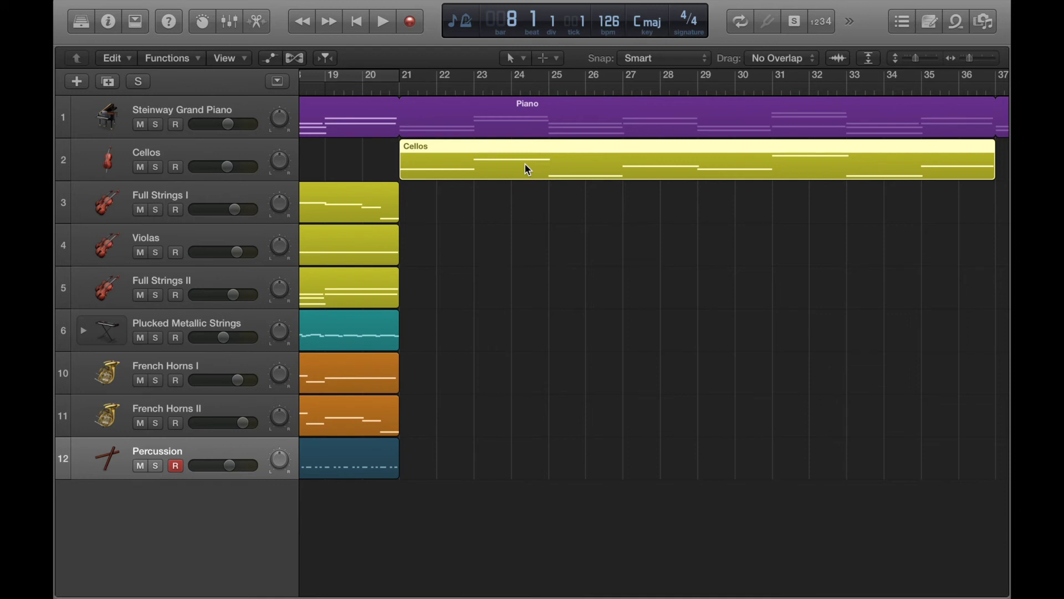
key("alt+Right")
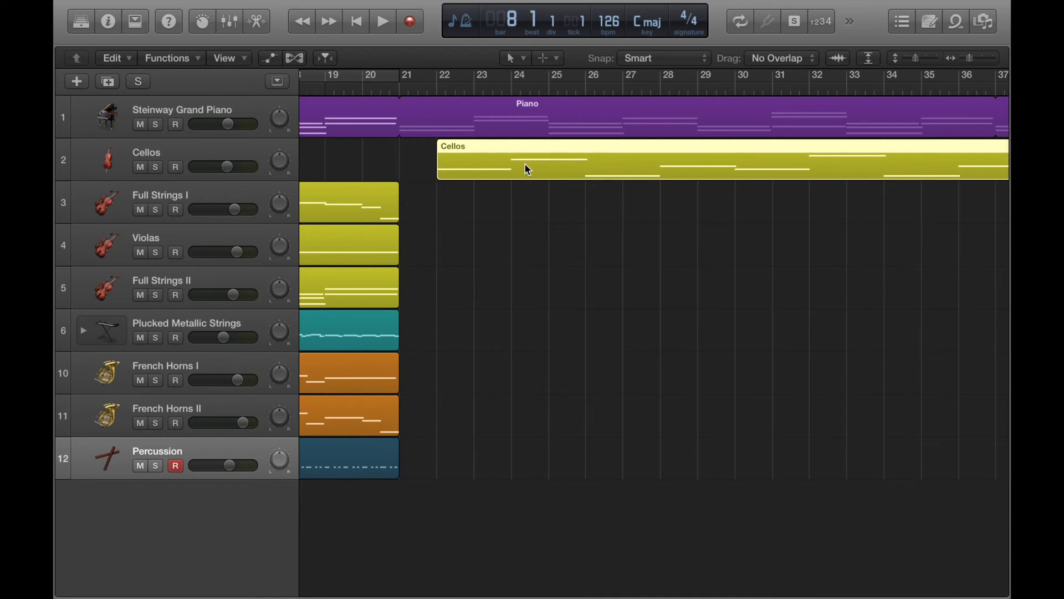
key("alt+Right")
key("alt+Right")
key("alt+Right")
key("alt+Right")
key("alt+Left")
key("alt+Left")
key("alt+Left")
key("alt+Left")
key("alt+Left")
key("alt+Left")
key("alt+Left")
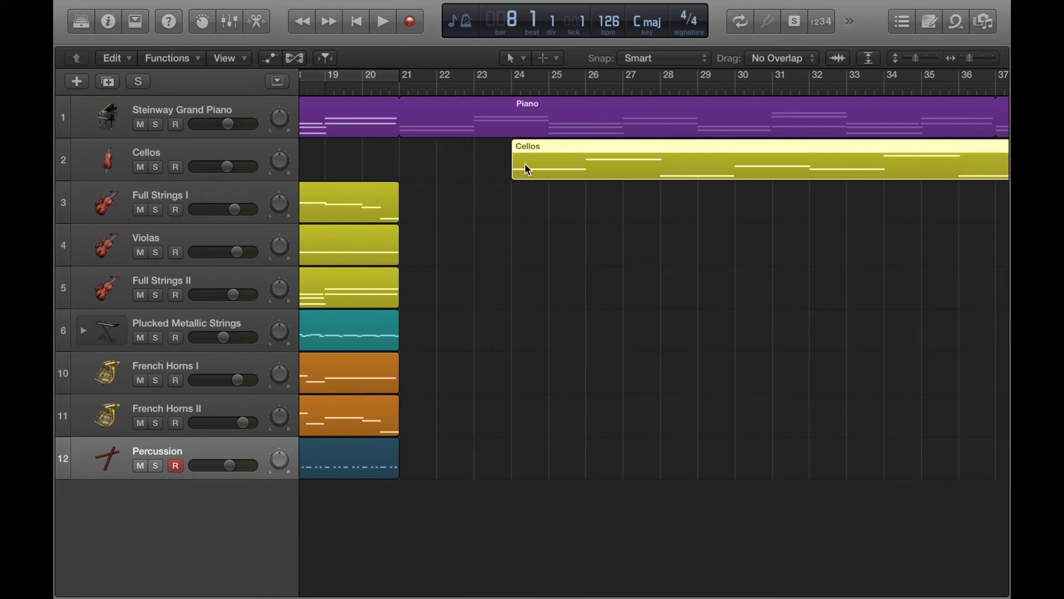
key("alt+Right")
key("alt+Right")
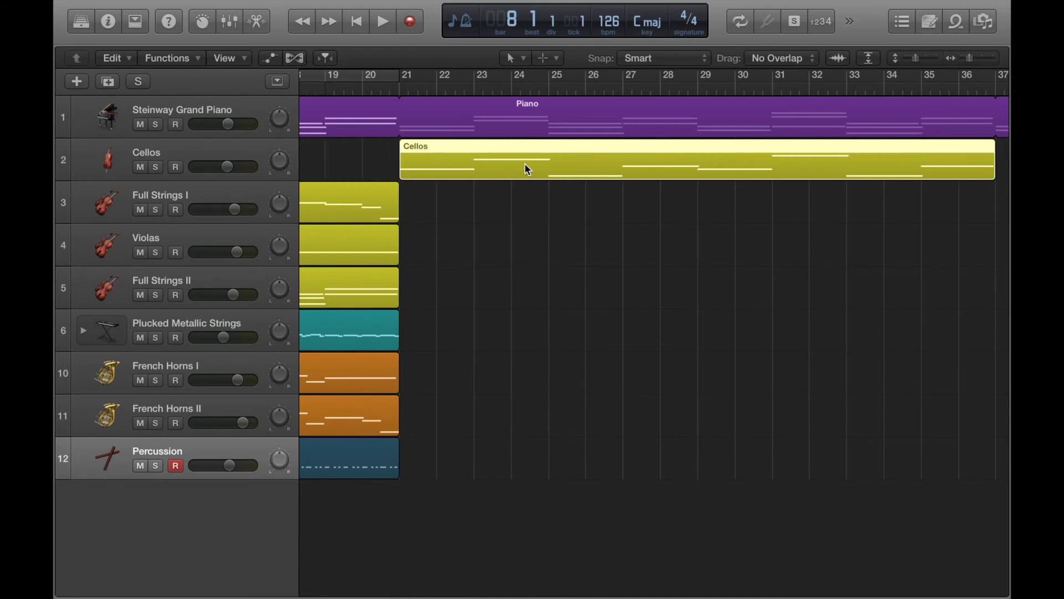
key("alt+Right")
key("alt+Right")
key("alt+Left")
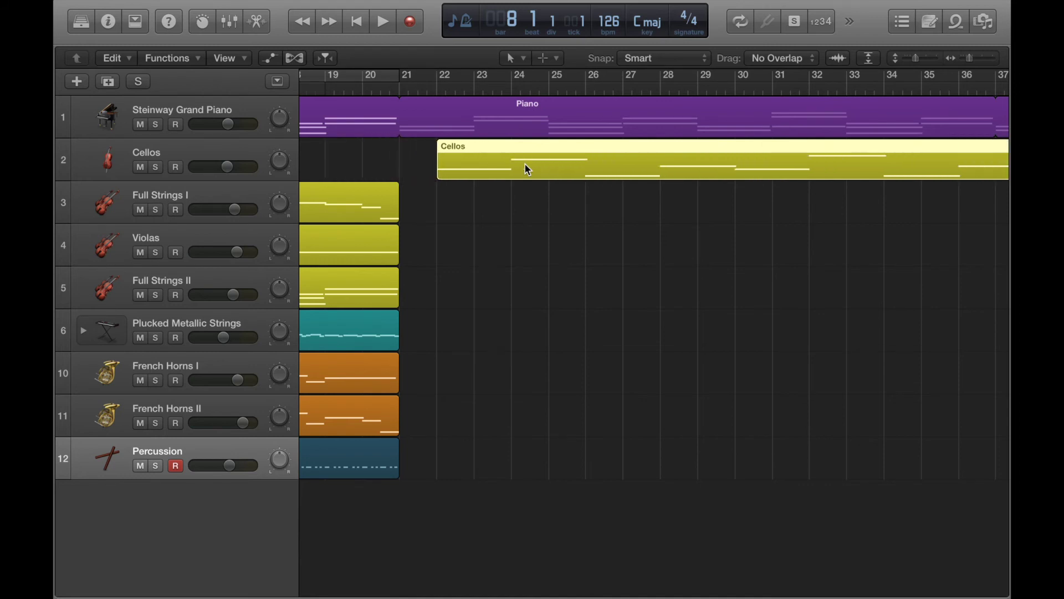
key("alt+Left")
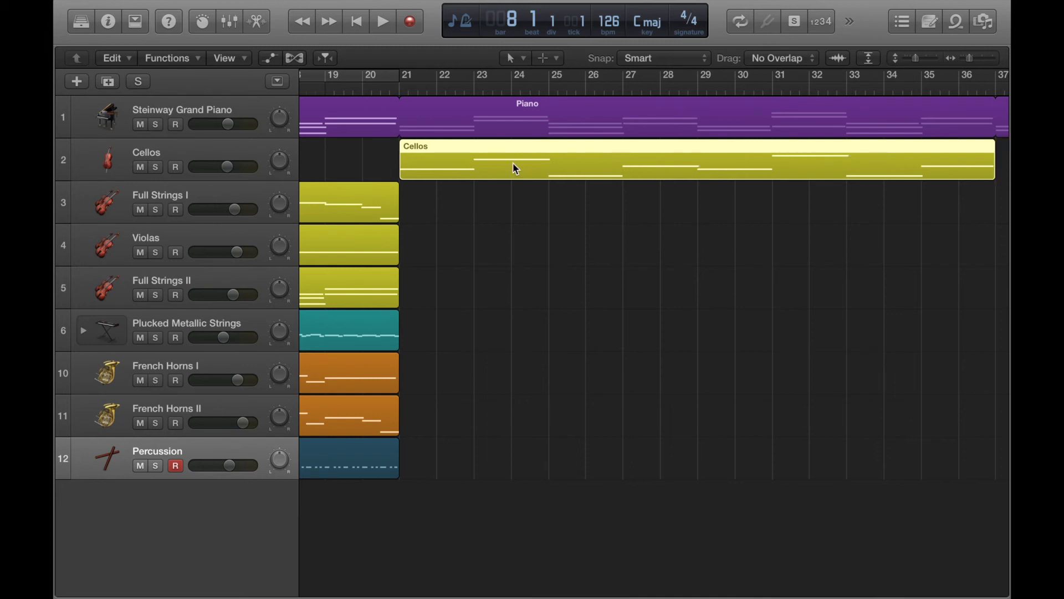
Set the nudge value to 1/4 Note, nudge Cellos three quarters later, then three back
right_click(479, 161)
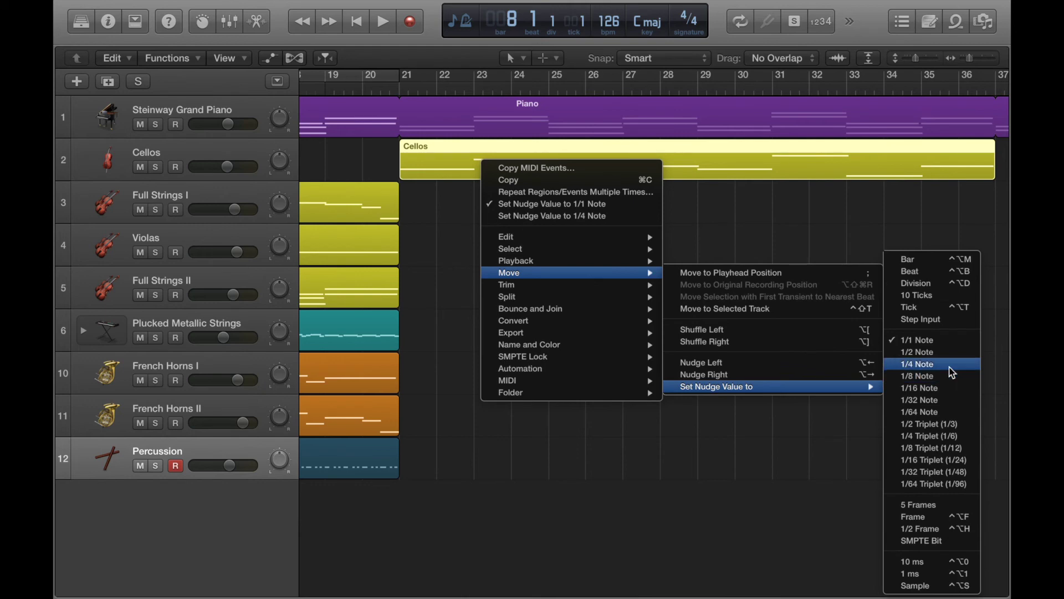
left_click(951, 368)
key("super+Right")
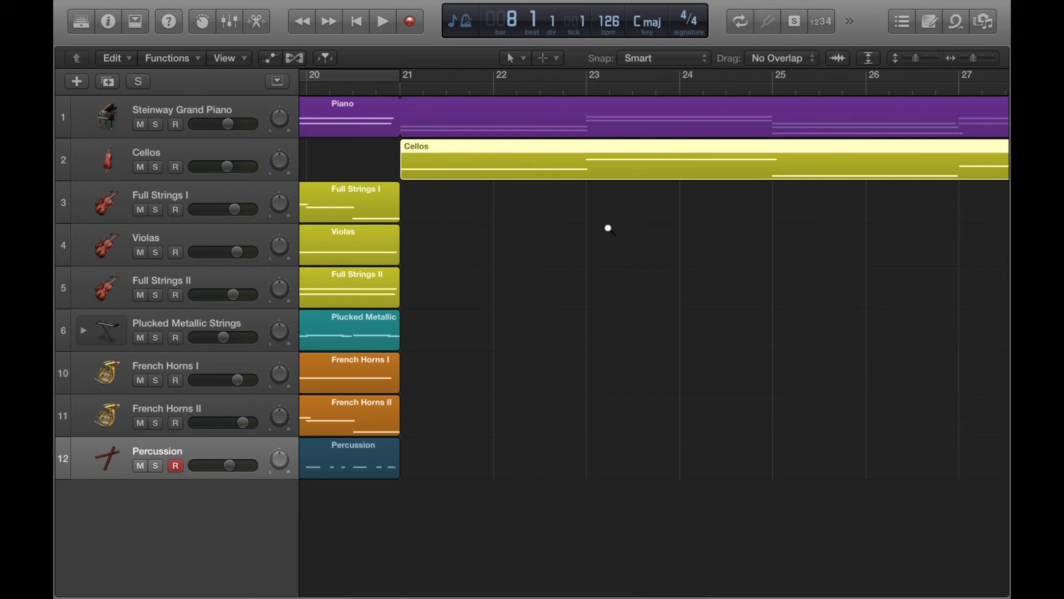
key("alt+Right")
key("alt+Right")
key("alt+Right")
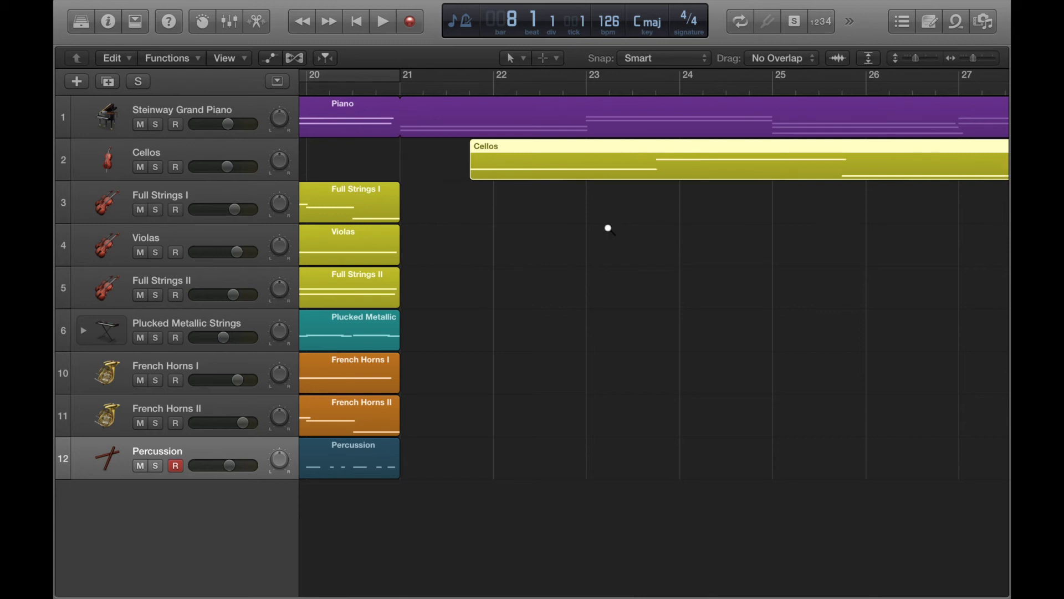
key("alt+Right")
key("alt+Right")
key("alt+Right")
key("alt+Right")
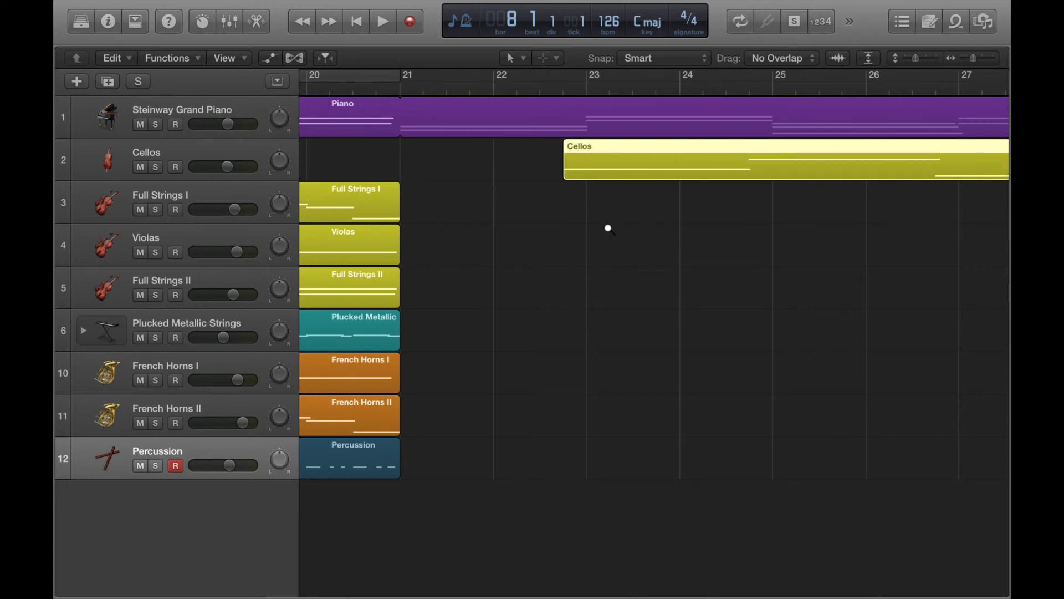
key("alt+Right")
key("alt+Left")
key("alt+Left")
key("alt+Left")
key("alt+Left")
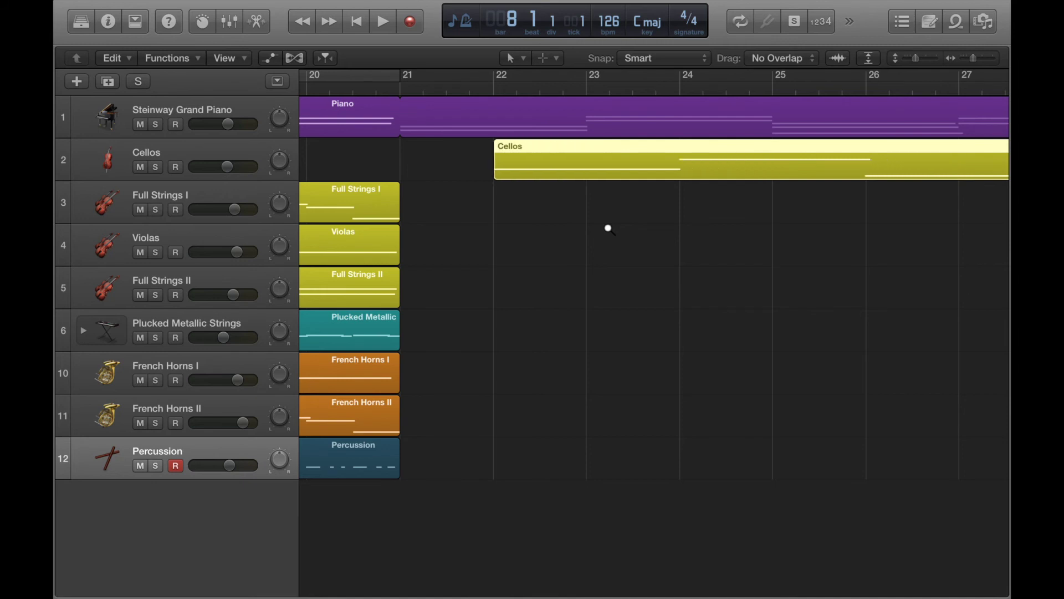
key("alt+Left")
key("alt+Left")
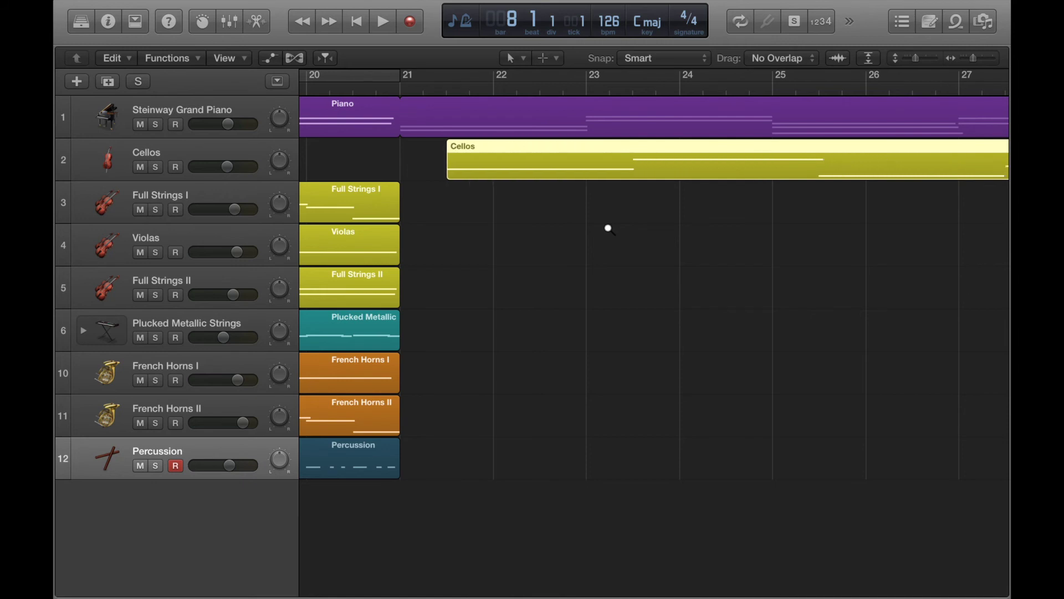
key("alt+Left")
key("alt+Left")
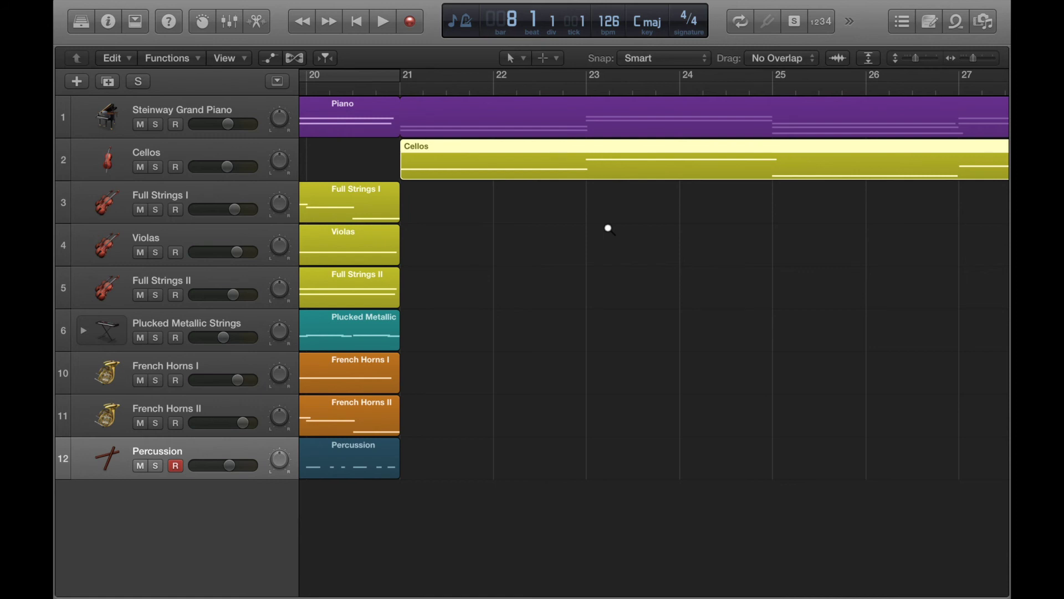
Set the nudge value back to 1/1 Note and zoom out to see more bars
right_click(494, 165)
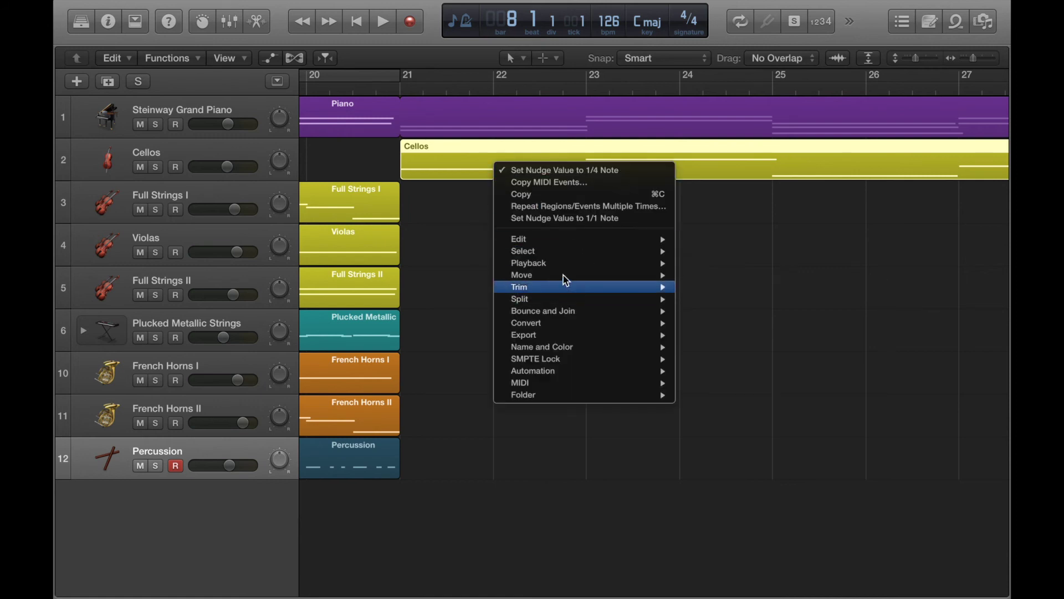
mouse_move(571, 275)
mouse_move(765, 388)
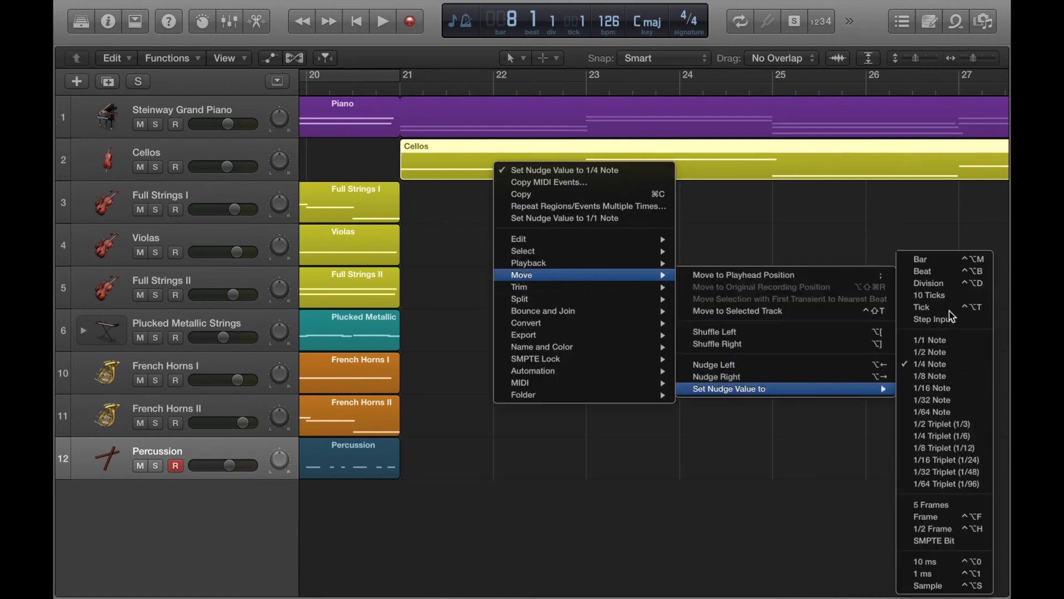
left_click(953, 341)
key("super+Left")
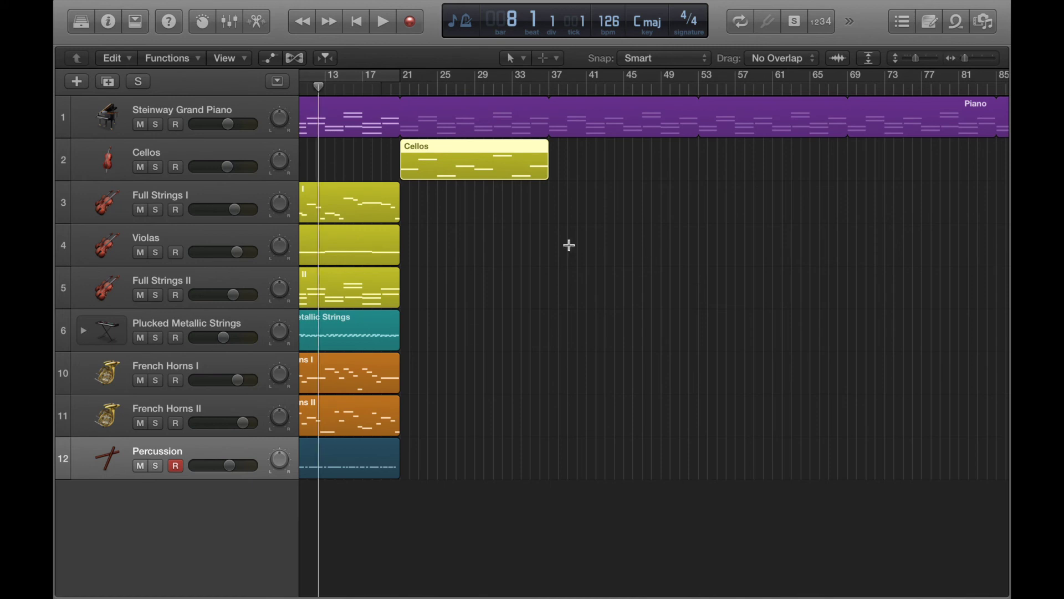
key("super+Left")
mouse_move(431, 152)
left_mouse_down()
mouse_move(649, 152)
mouse_move(434, 156)
left_mouse_up()
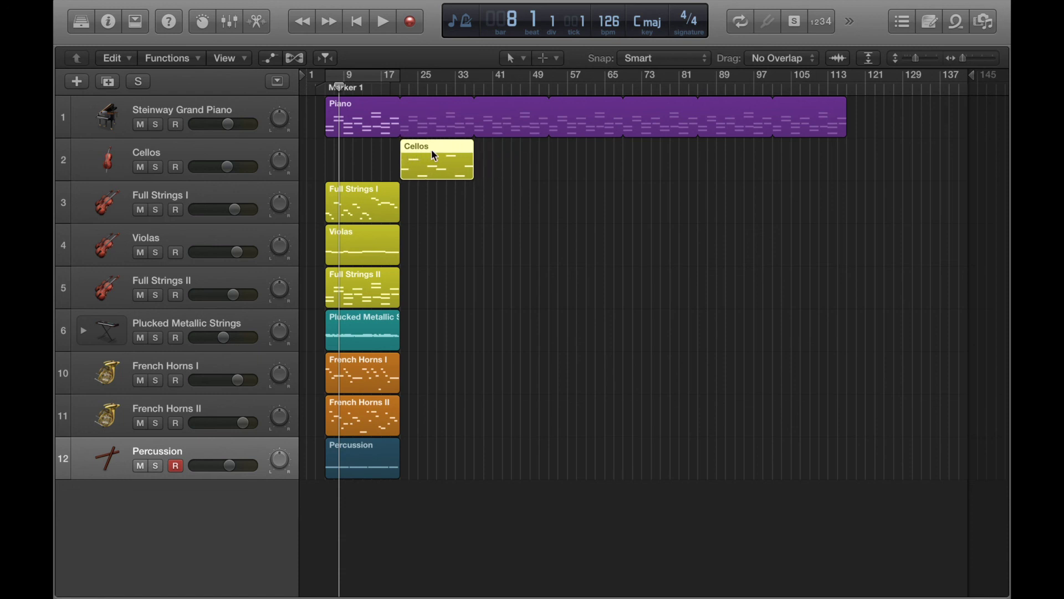
left_click(584, 278)
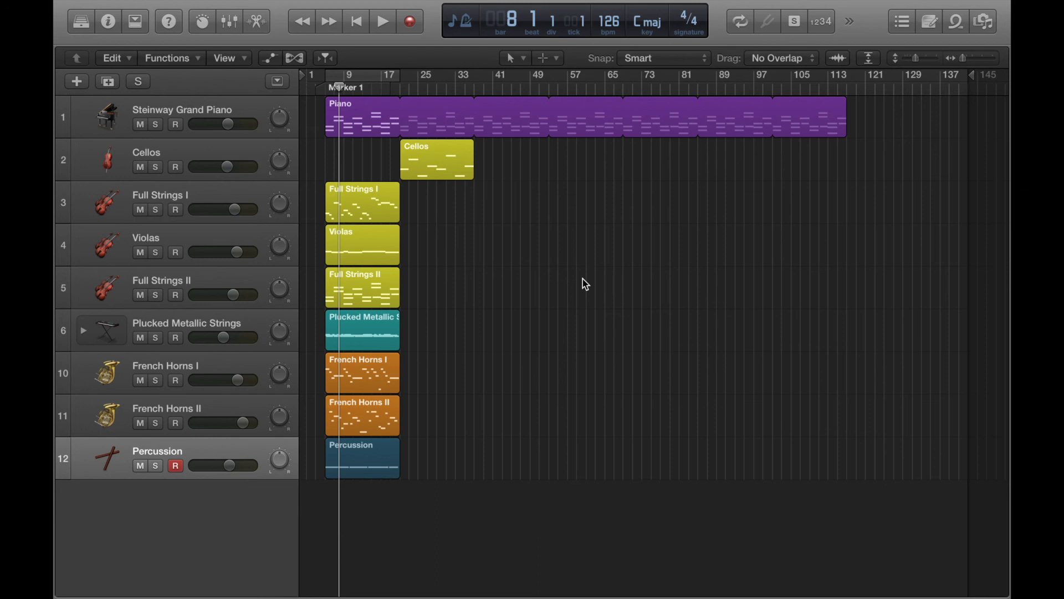
mouse_move(395, 207)
left_mouse_down()
mouse_move(687, 207)
mouse_move(487, 200)
mouse_move(616, 217)
mouse_move(378, 200)
left_mouse_up()
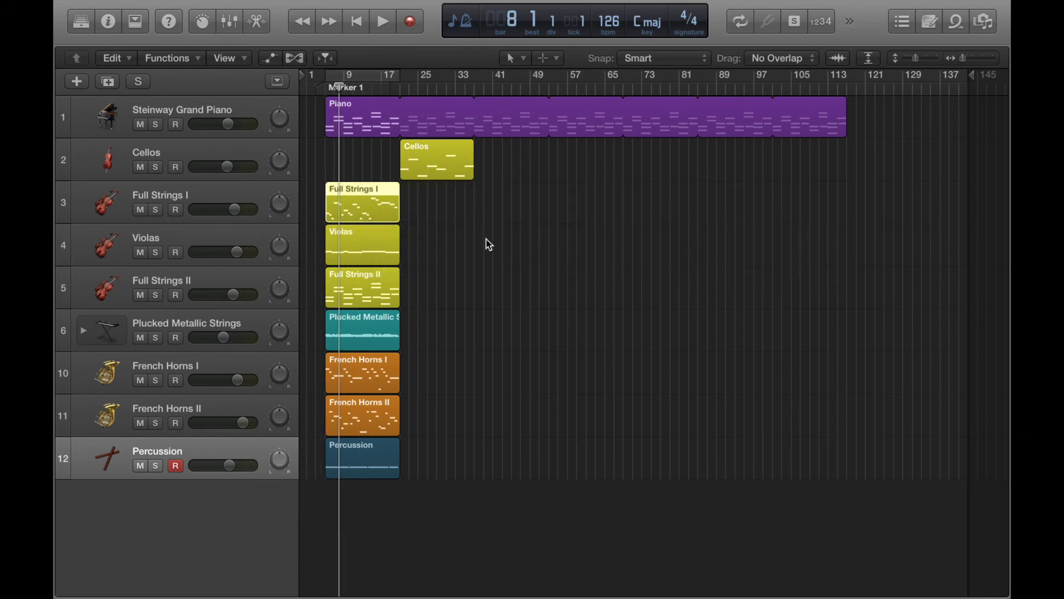